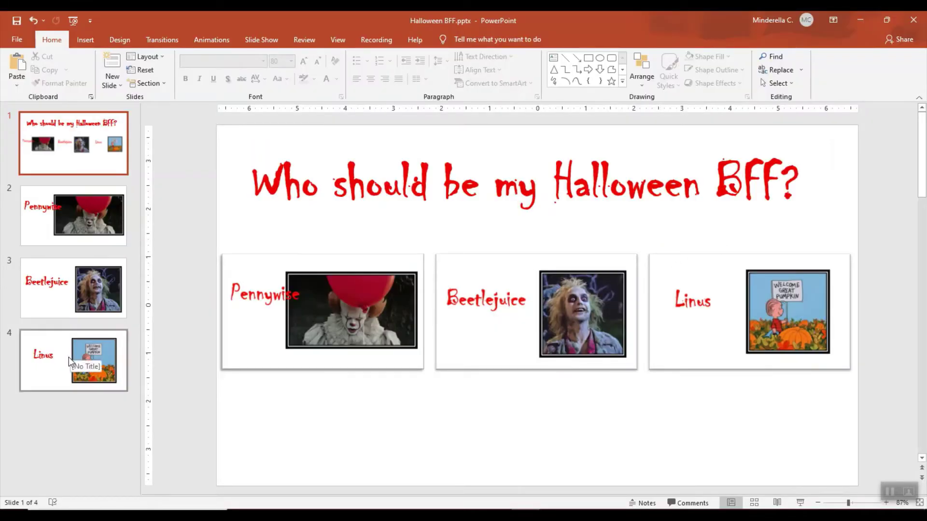
# Step: Select the Pennywise, Beetlejuice and Linus slides in the Halloween BFF deck
pyautogui.click(60, 225)
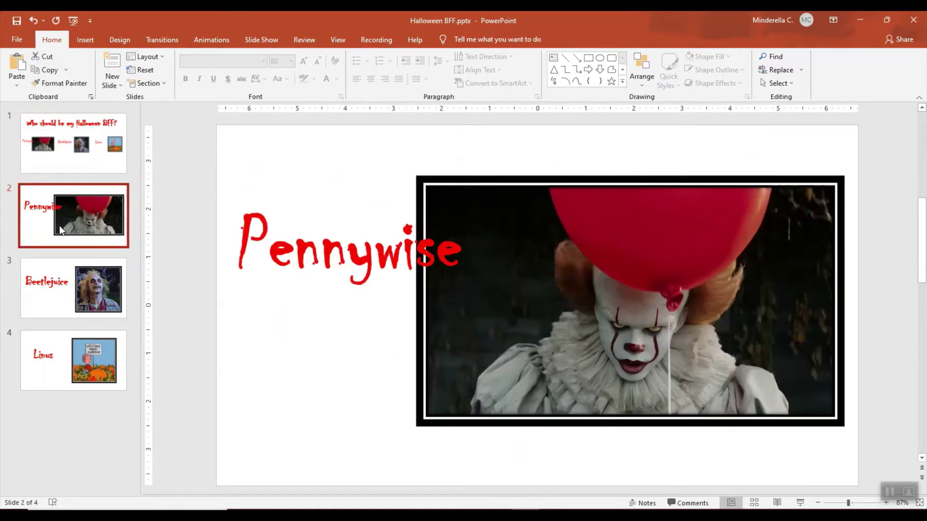
pyautogui.keyDown('shift'); pyautogui.click(28, 362); pyautogui.keyUp('shift')
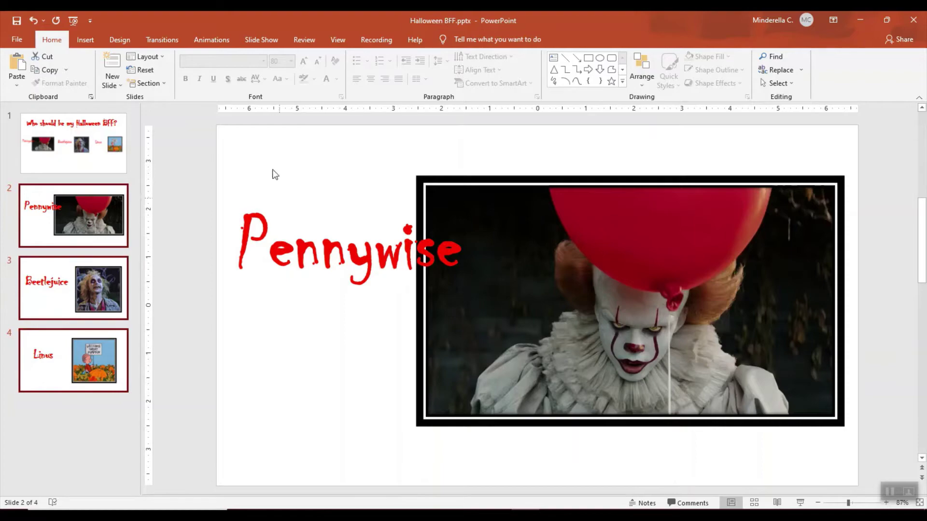
# Step: Create a new blank presentation
pyautogui.click(16, 41)
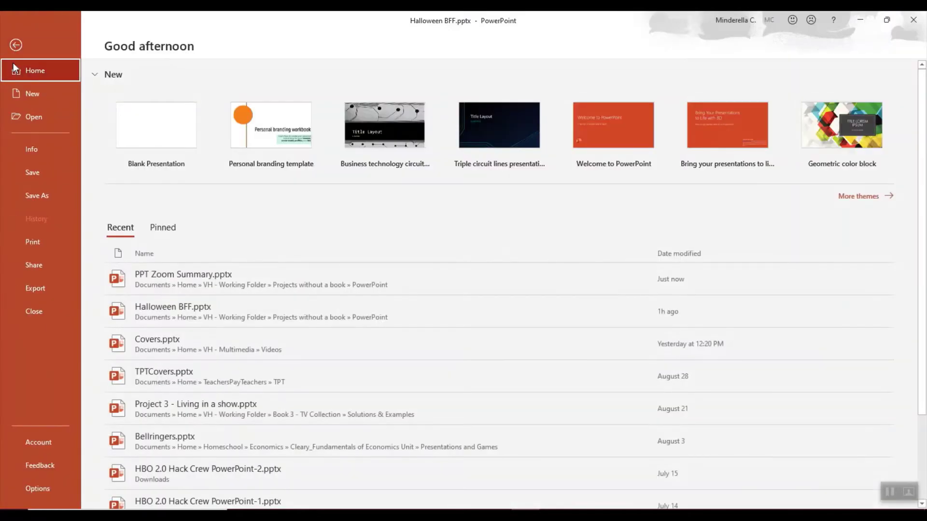
pyautogui.click(22, 96)
pyautogui.click(145, 112)
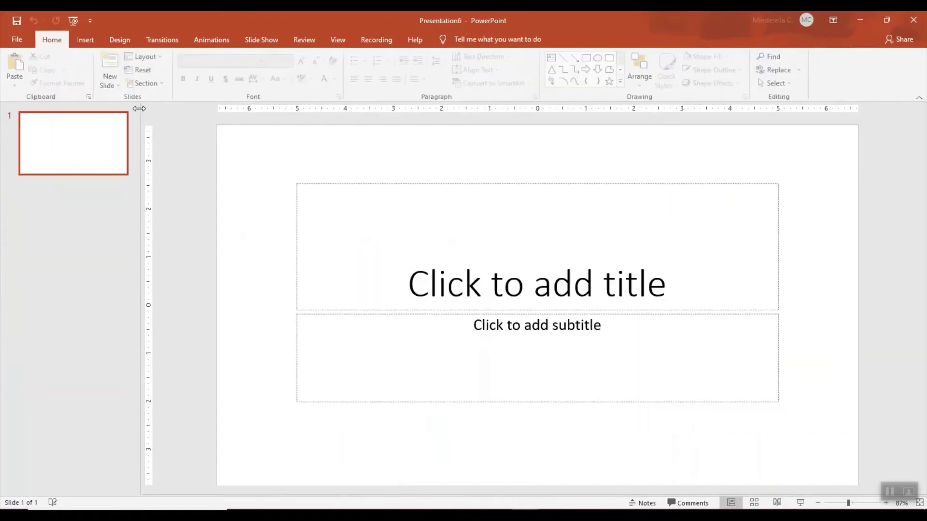
# Step: Paste the Pennywise, Beetlejuice and Linus slides after the blank title slide
pyautogui.click(94, 196)
pyautogui.hotkey('ctrl', 'v')
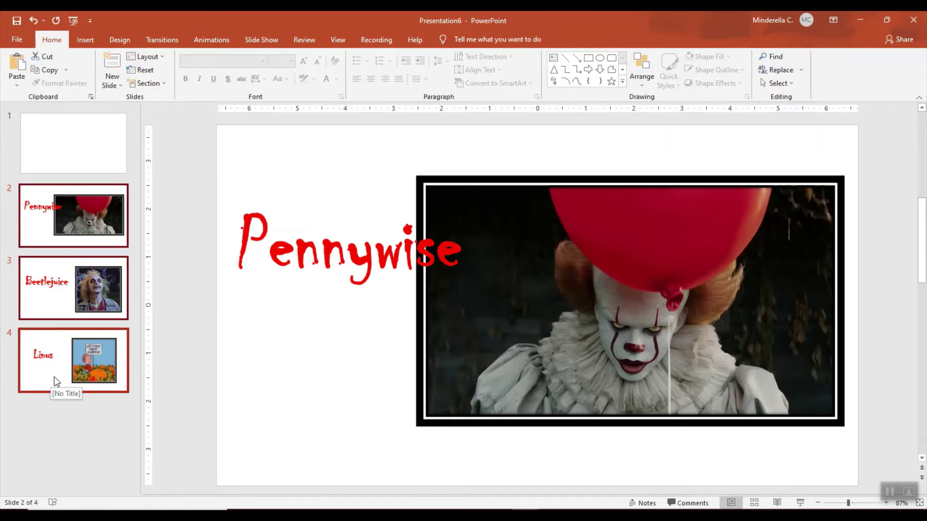
pyautogui.click(41, 165)
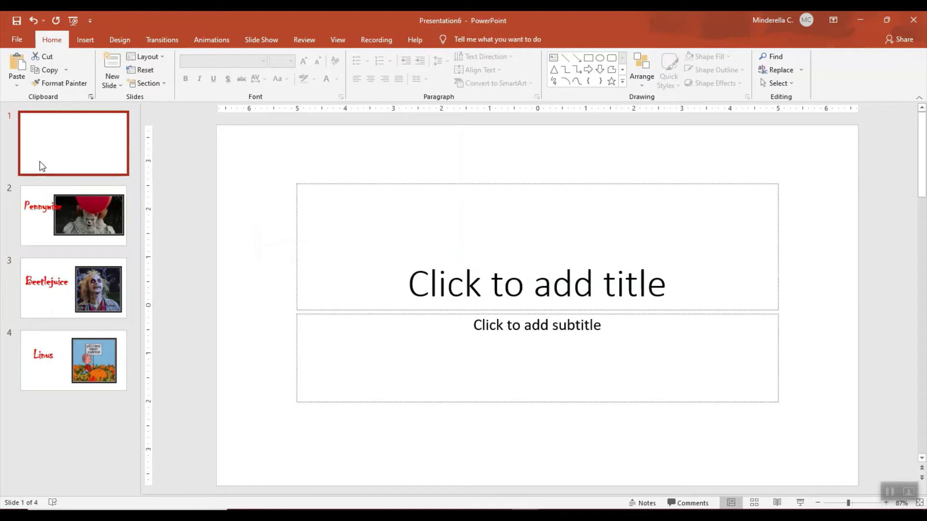
# Step: Select and delete both the title and subtitle placeholders on slide 1
pyautogui.click(251, 181)
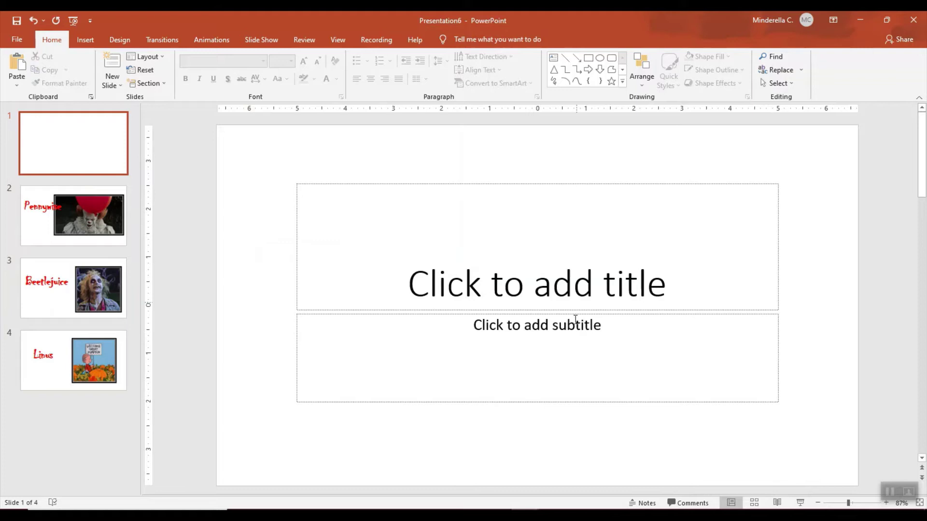
pyautogui.hotkey('ctrl', 'a')
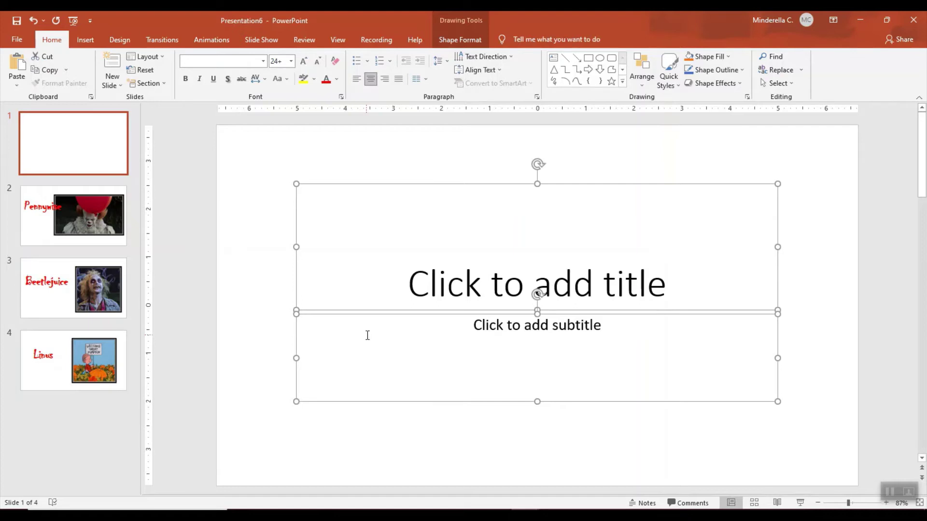
pyautogui.press('Delete')
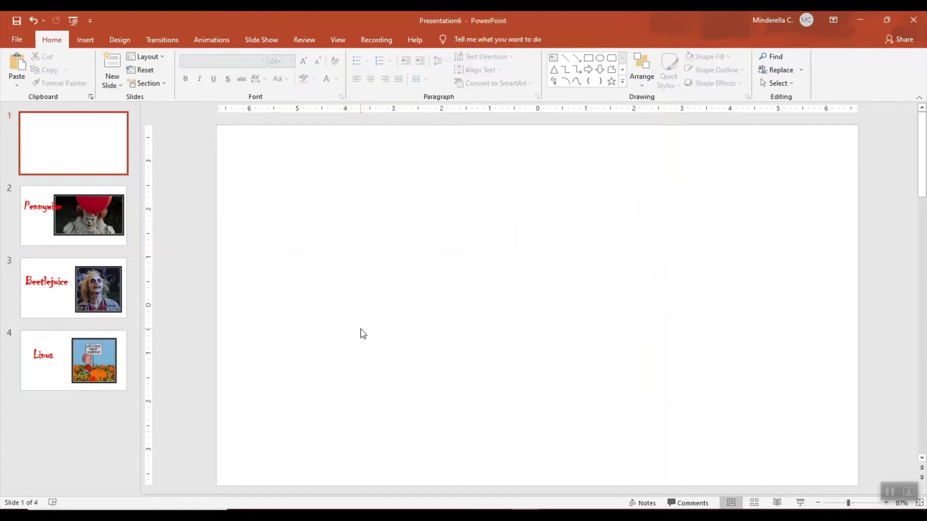
# Step: Insert Slide Zooms for slides 2, 3 and 4: Pennywise, Beetlejuice and Linus
pyautogui.click(86, 40)
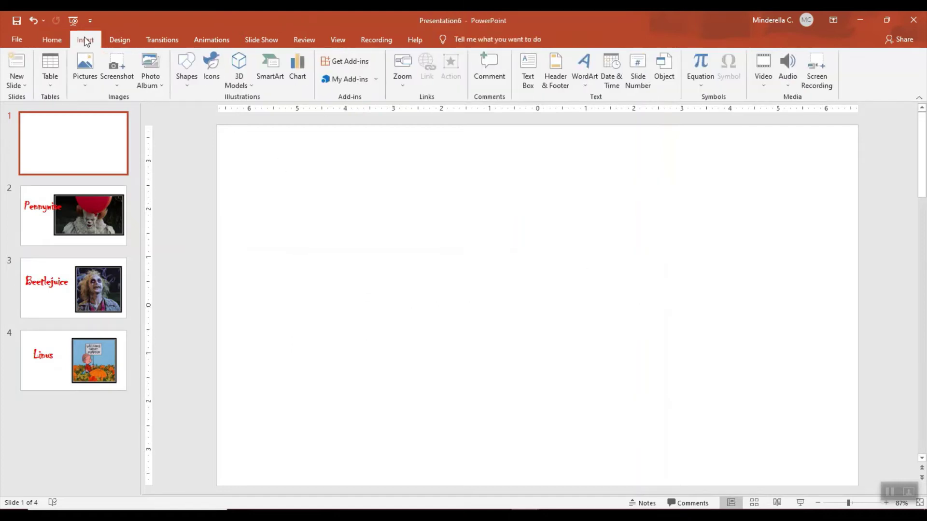
pyautogui.click(404, 85)
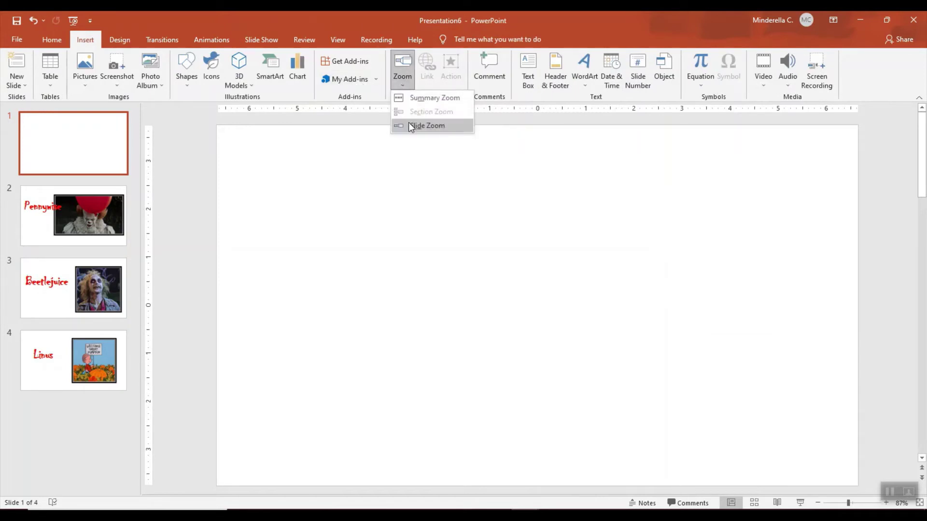
pyautogui.click(428, 125)
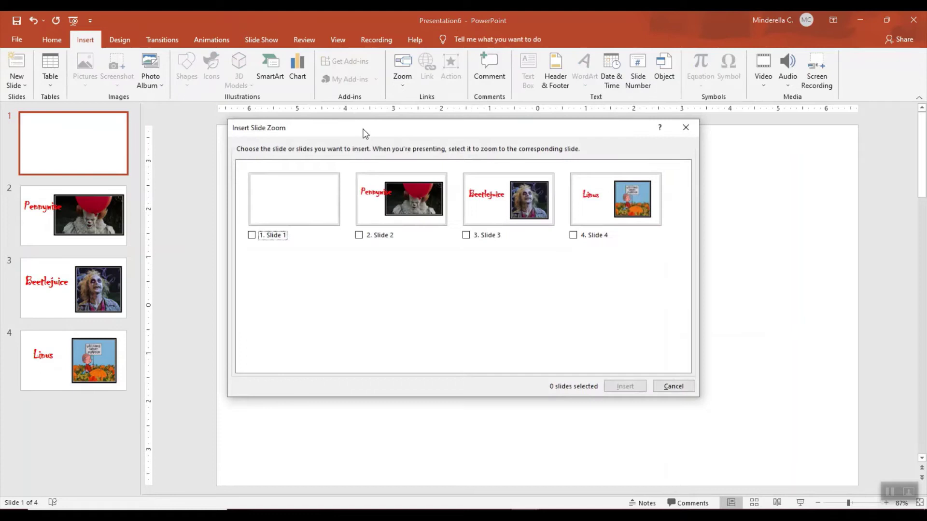
pyautogui.click(359, 235)
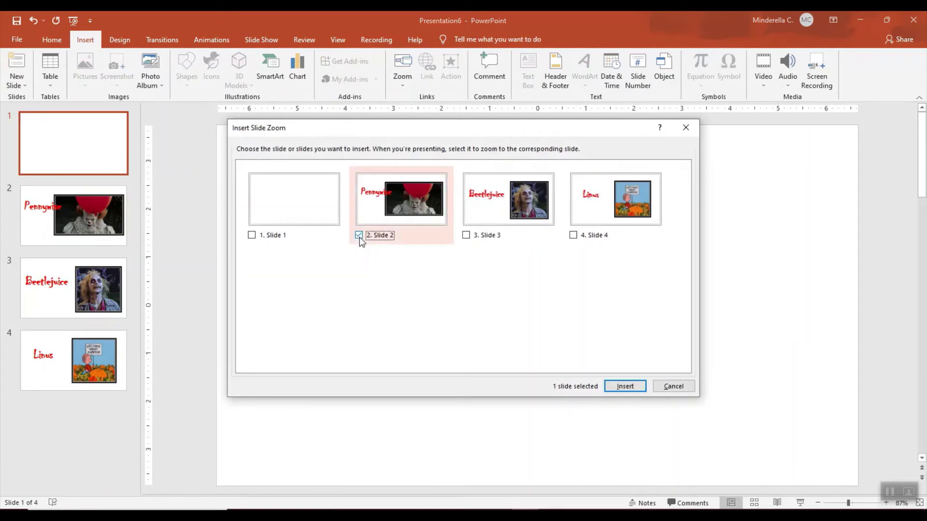
pyautogui.click(467, 235)
pyautogui.click(573, 236)
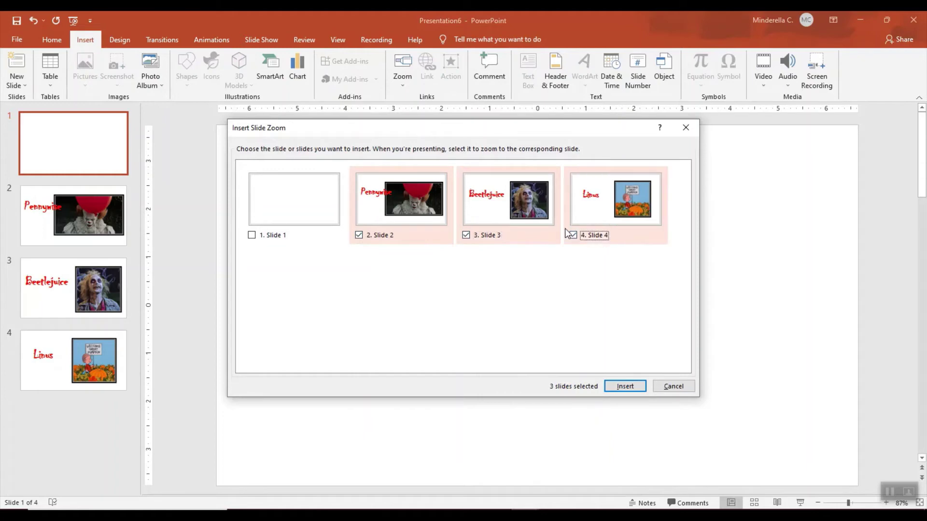
pyautogui.click(622, 392)
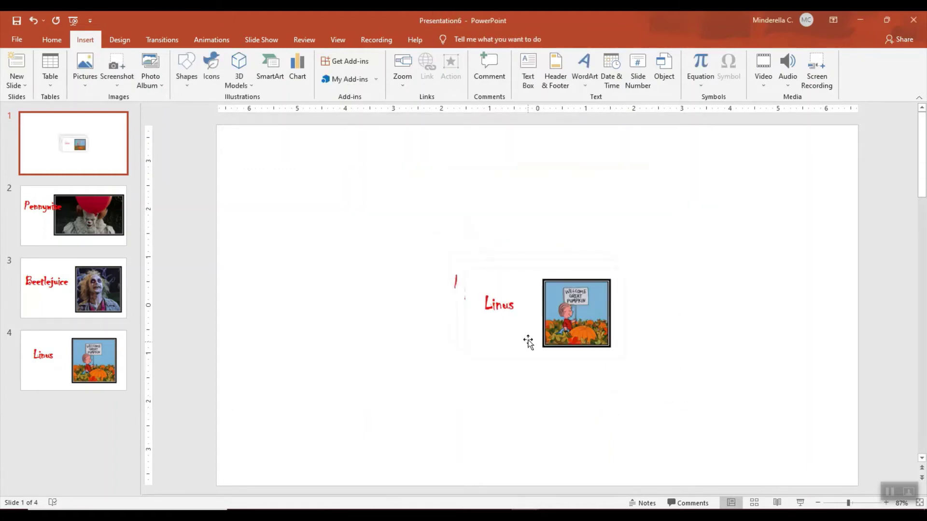
# Step: Unstack the zooms into a row: Pennywise left, Beetlejuice middle, Linus right
pyautogui.moveTo(521, 306); pyautogui.dragTo(682, 297)
pyautogui.click(575, 329)
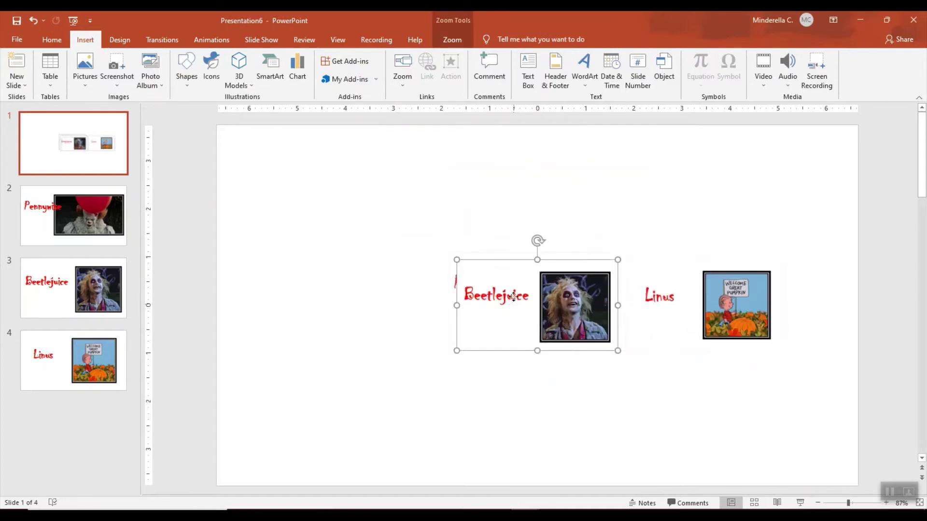
pyautogui.moveTo(574, 329); pyautogui.dragTo(575, 259)
pyautogui.moveTo(575, 328); pyautogui.dragTo(370, 304)
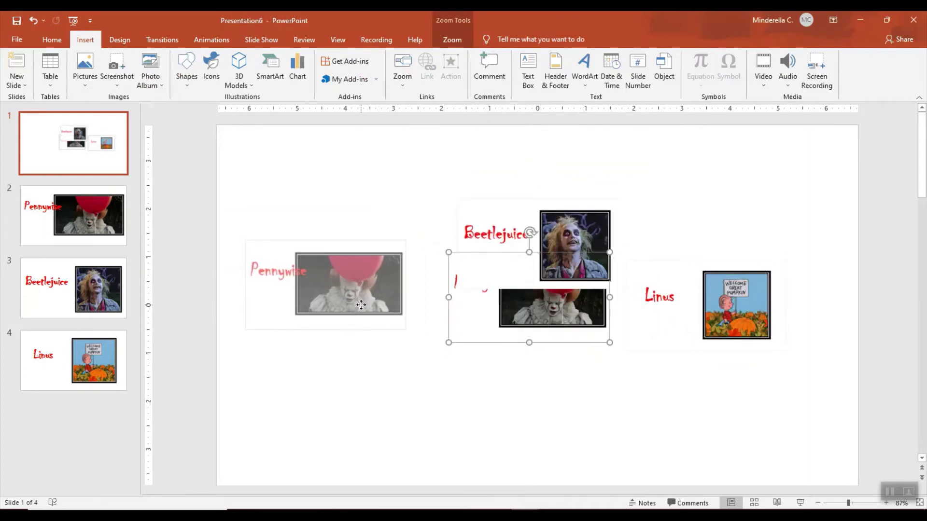
pyautogui.moveTo(580, 268); pyautogui.dragTo(562, 327)
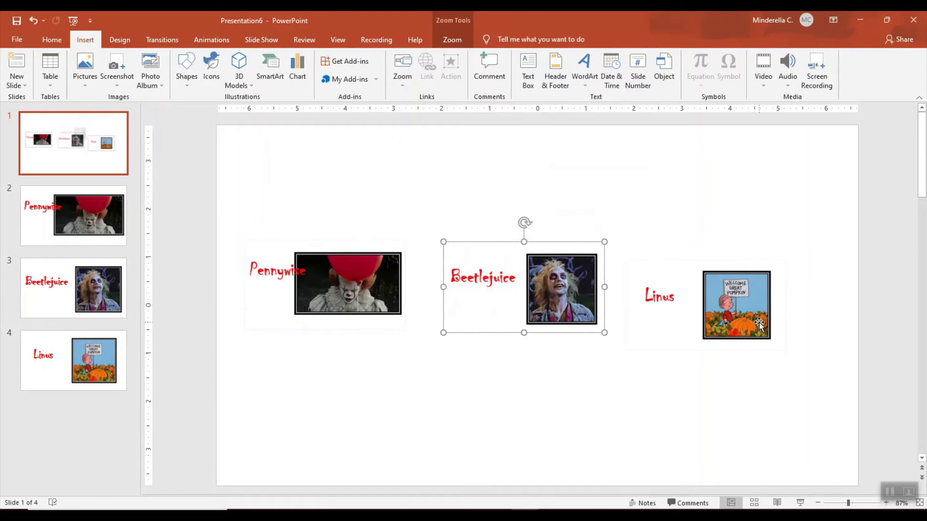
pyautogui.moveTo(751, 327); pyautogui.dragTo(753, 308)
pyautogui.click(473, 363)
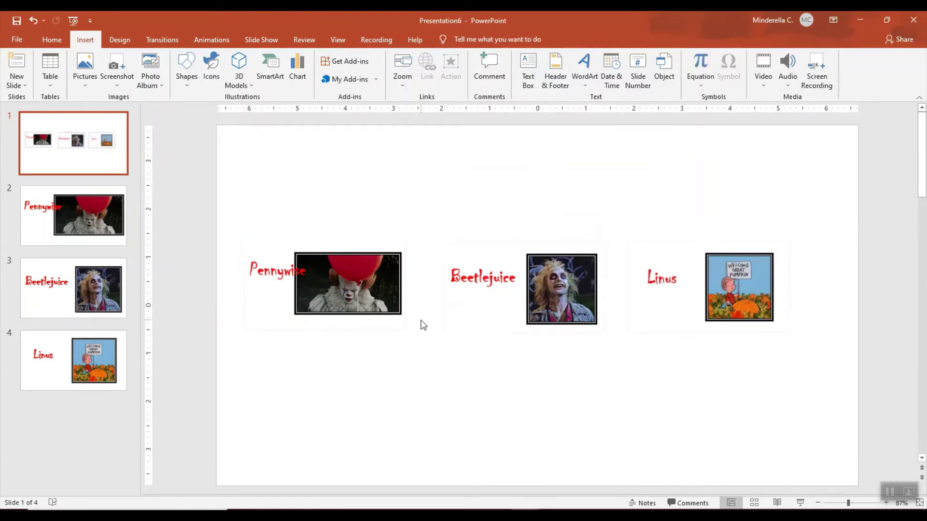
# Step: Select all three zoom thumbnails and enlarge them together
pyautogui.click(366, 287)
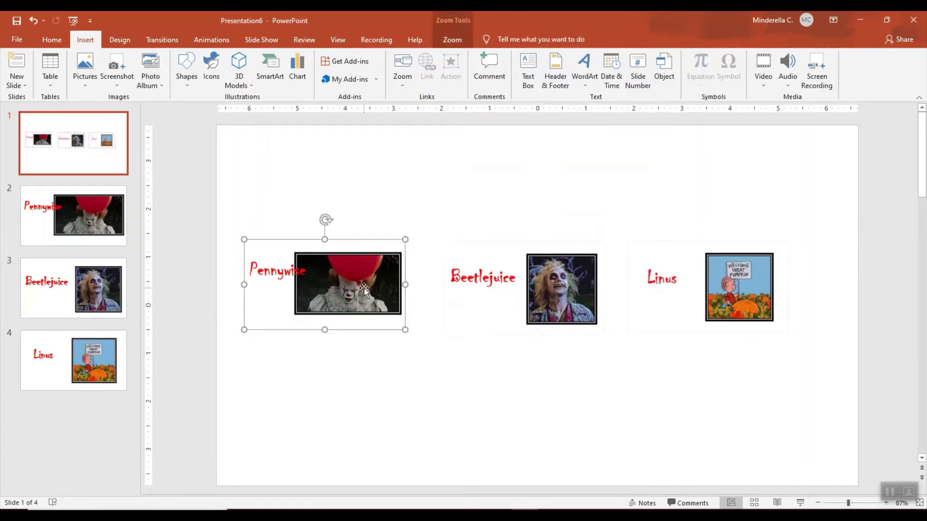
pyautogui.keyDown('shift'); pyautogui.click(582, 282); pyautogui.keyUp('shift')
pyautogui.keyDown('shift'); pyautogui.click(734, 289); pyautogui.keyUp('shift')
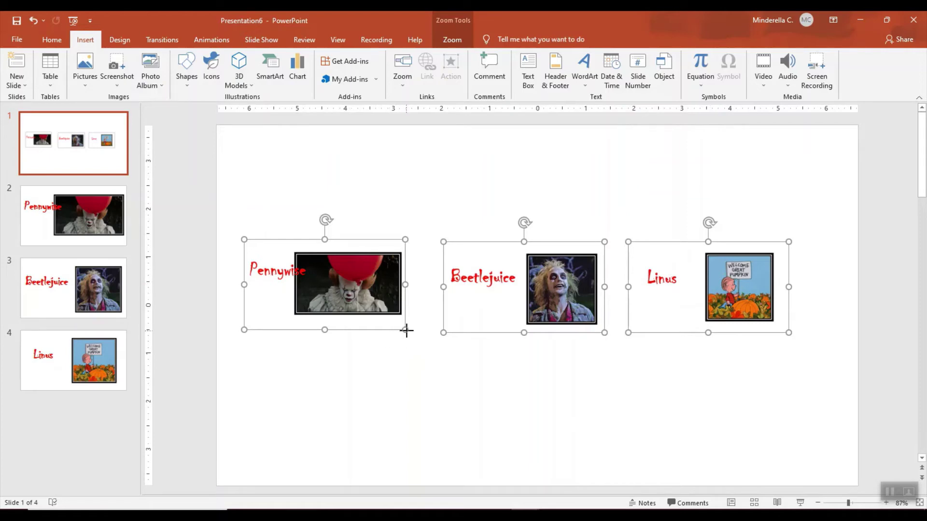
pyautogui.moveTo(405, 331); pyautogui.dragTo(419, 346)
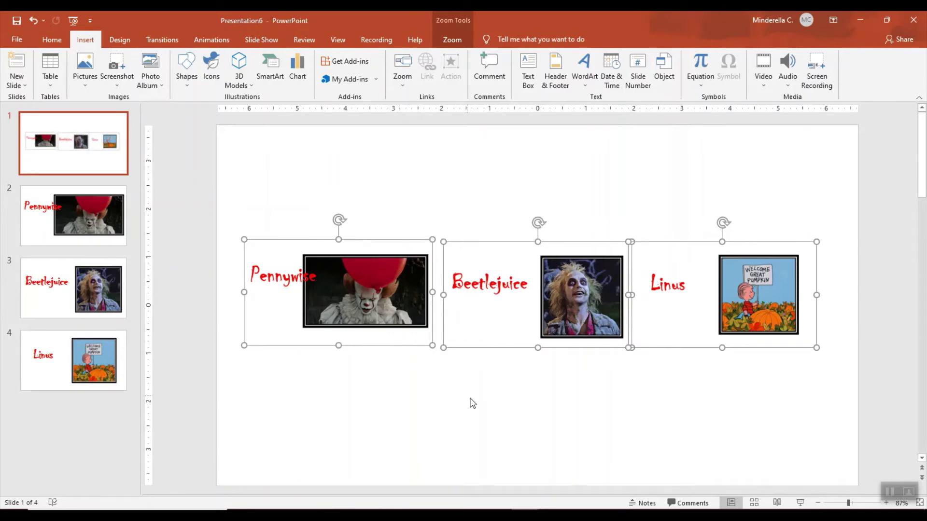
# Step: Distribute the three zooms horizontally and align their bottom edges
pyautogui.click(455, 43)
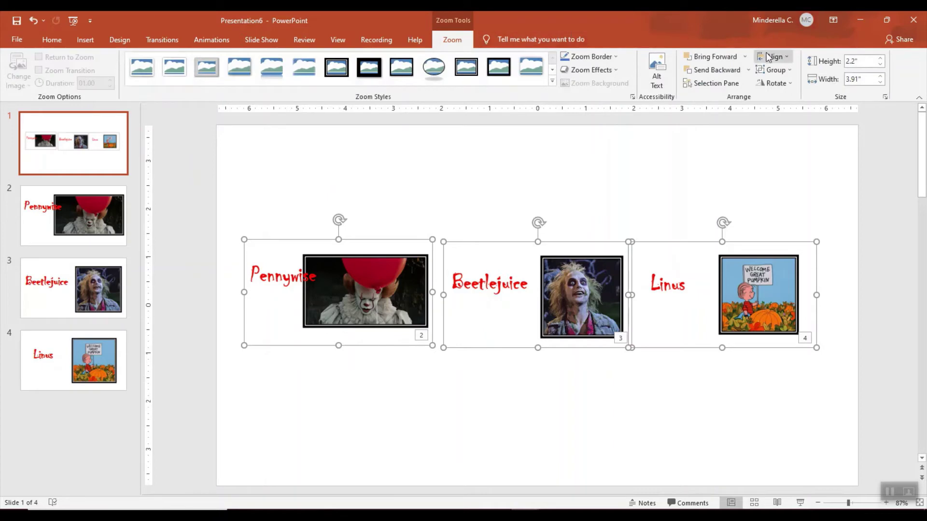
pyautogui.click(767, 56)
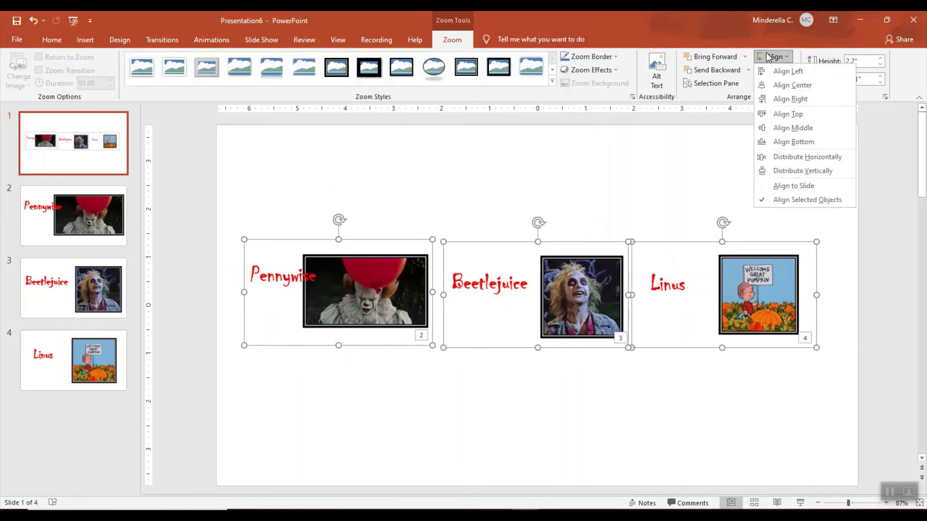
pyautogui.click(786, 165)
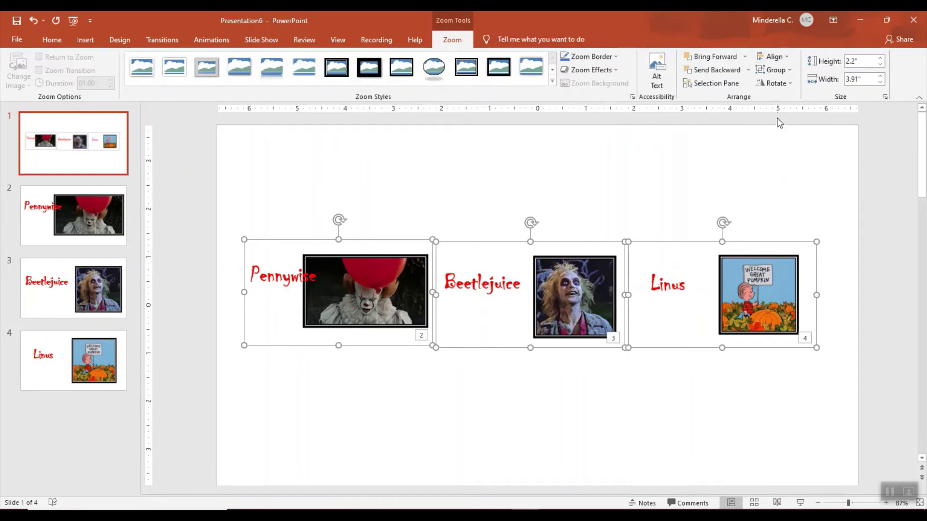
pyautogui.click(774, 57)
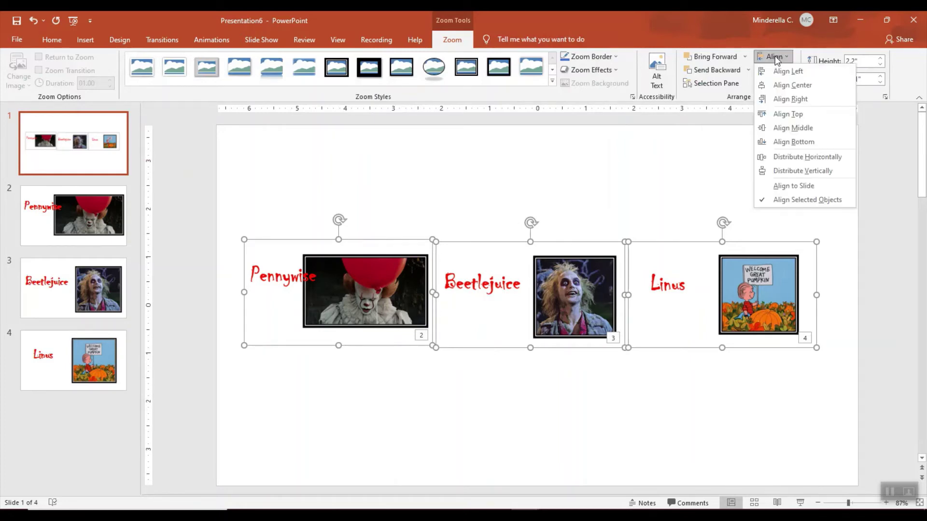
pyautogui.click(772, 143)
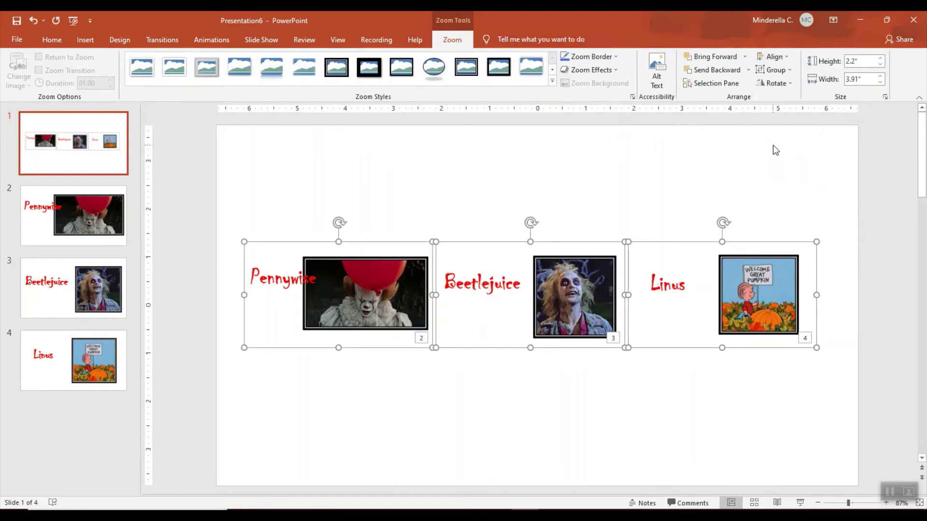
pyautogui.click(738, 158)
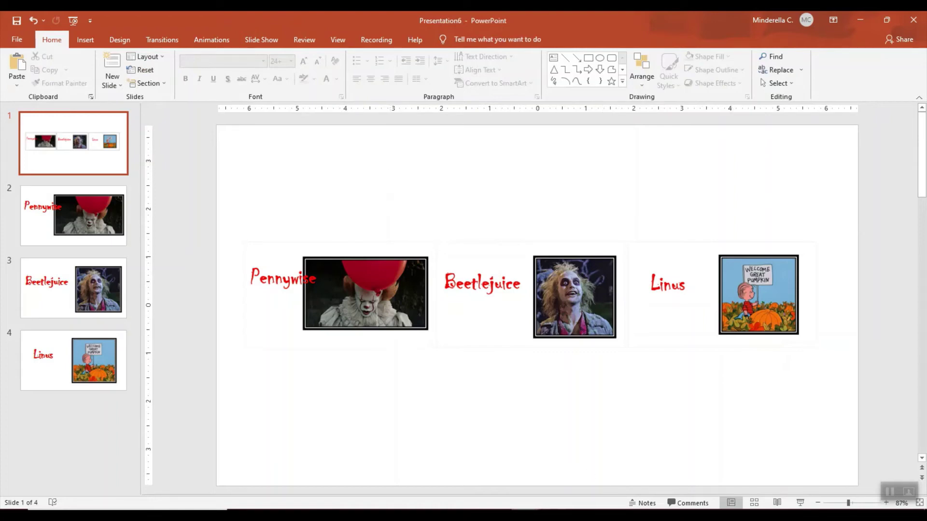
# Step: Copy the red 'Who should be my Halloween BFF?' title from the Halloween BFF deck onto slide 1
pyautogui.click(459, 464)
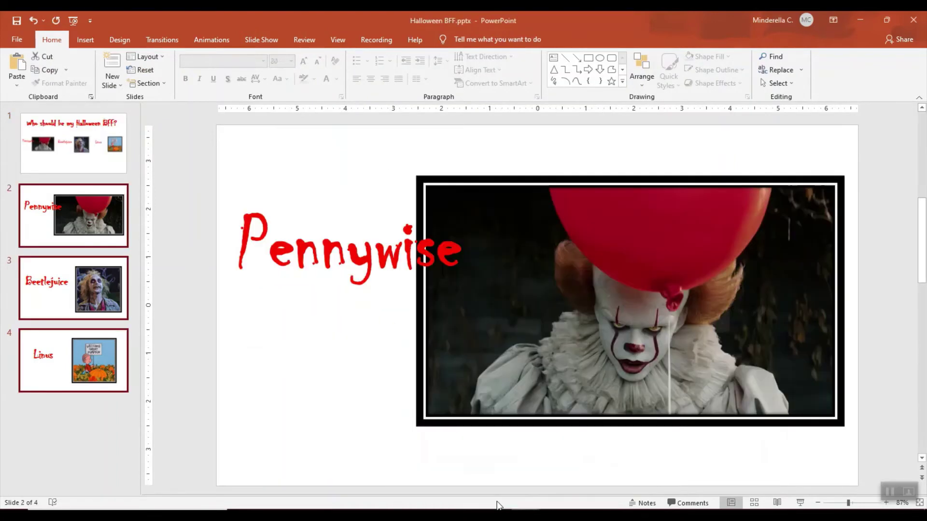
pyautogui.click(43, 137)
pyautogui.click(511, 174)
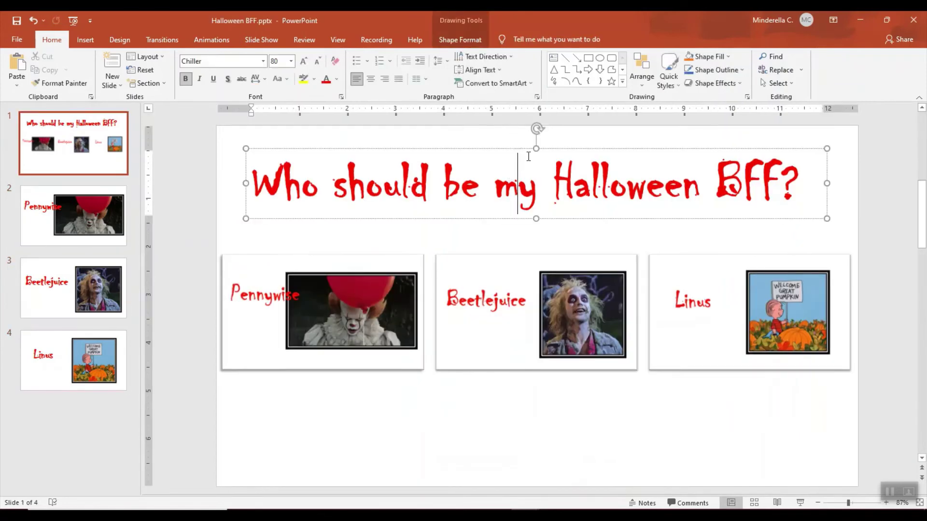
pyautogui.click(528, 150)
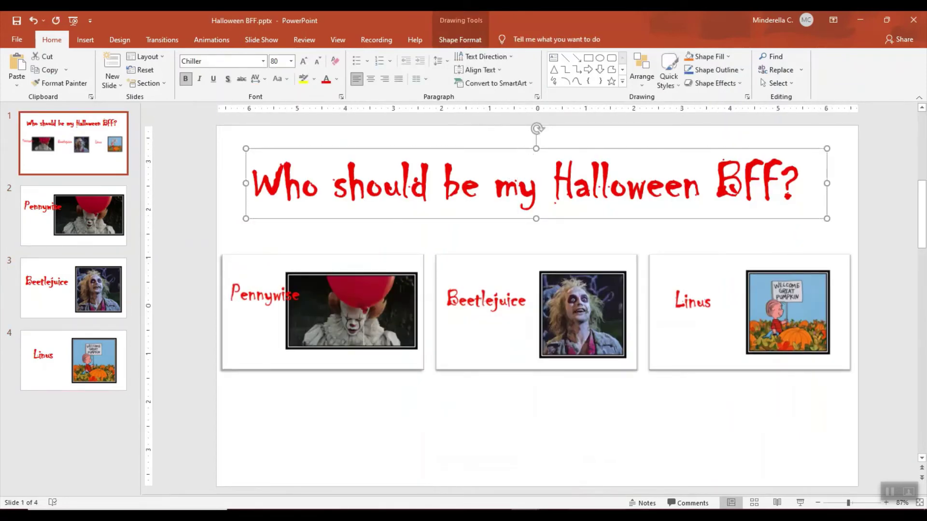
pyautogui.click(573, 476)
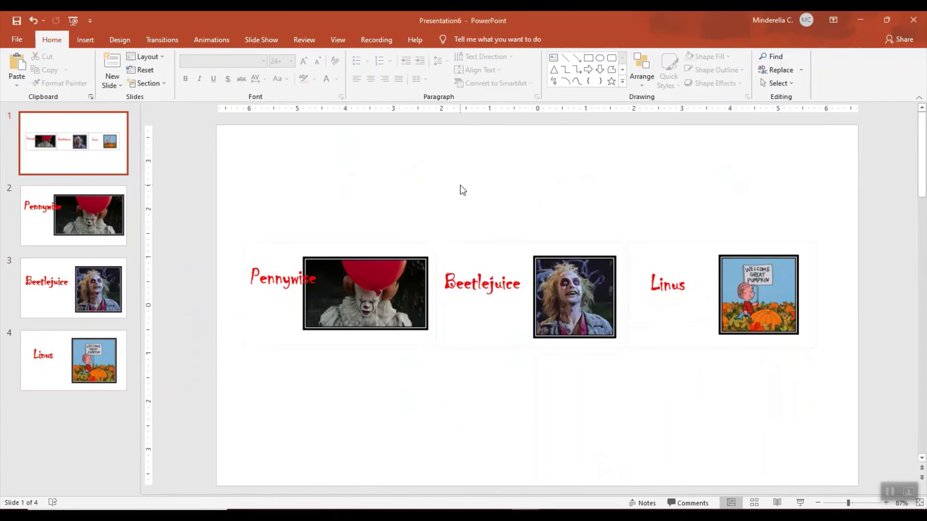
pyautogui.hotkey('ctrl', 'v')
pyautogui.click(472, 414)
pyautogui.click(384, 331)
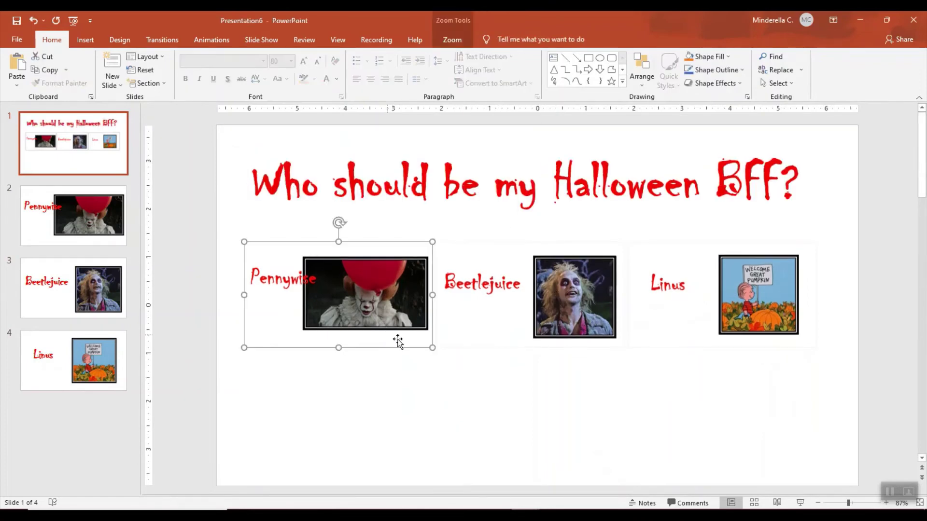
pyautogui.click(85, 40)
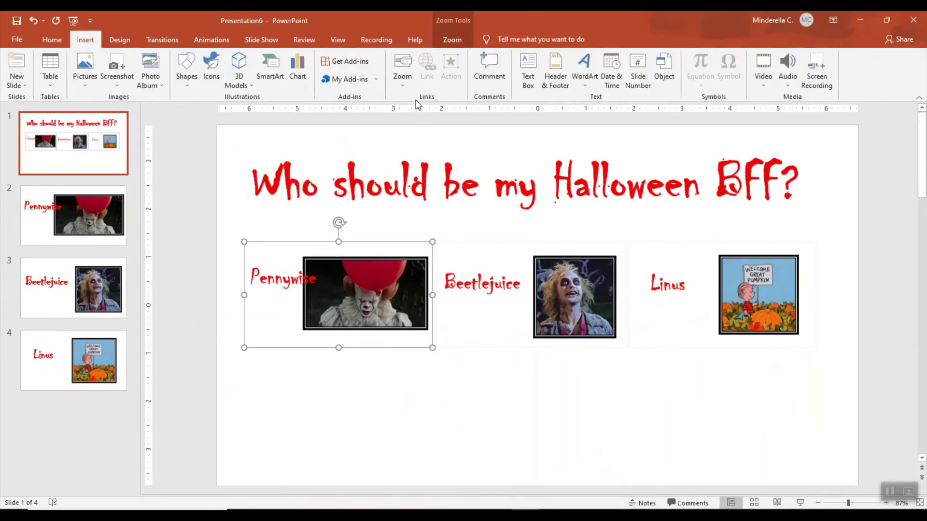
pyautogui.click(430, 420)
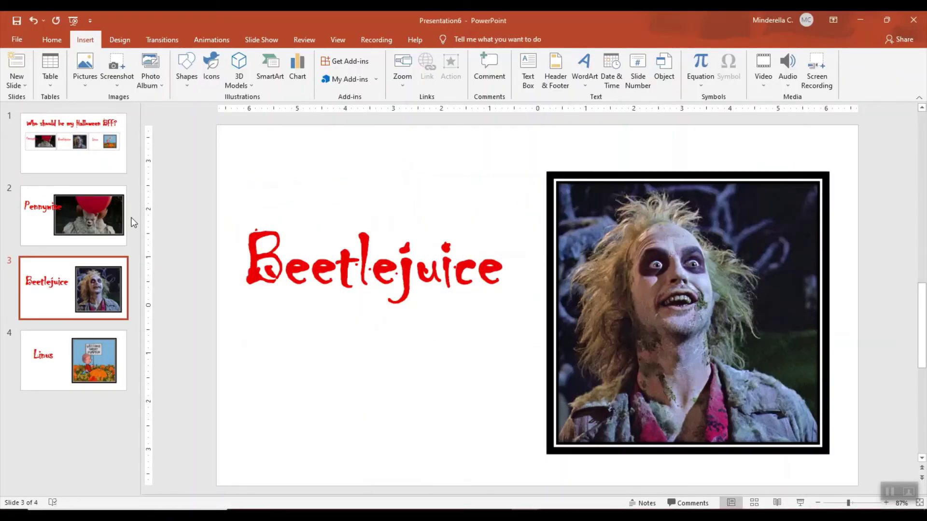
pyautogui.click(57, 171)
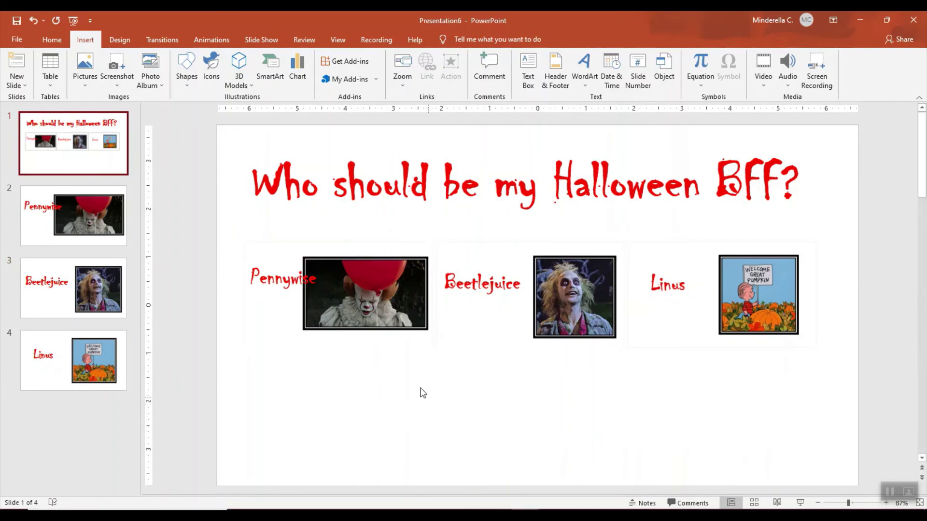
pyautogui.click(360, 300)
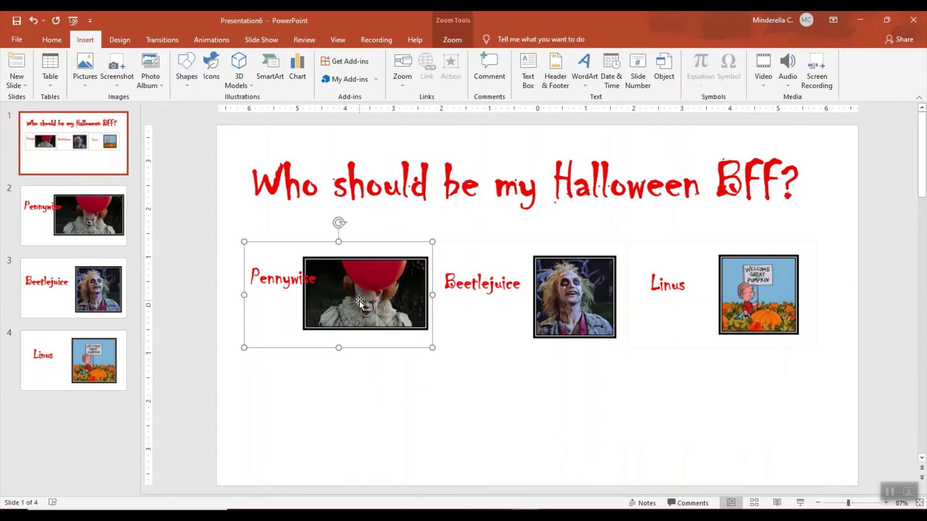
# Step: Turn on Return to Zoom for the Pennywise, Beetlejuice and Linus zooms
pyautogui.click(452, 40)
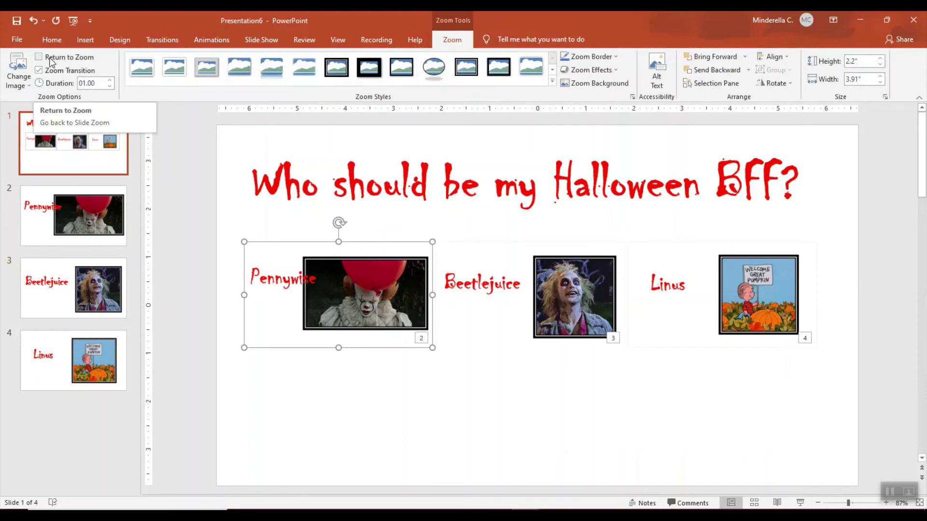
pyautogui.click(50, 58)
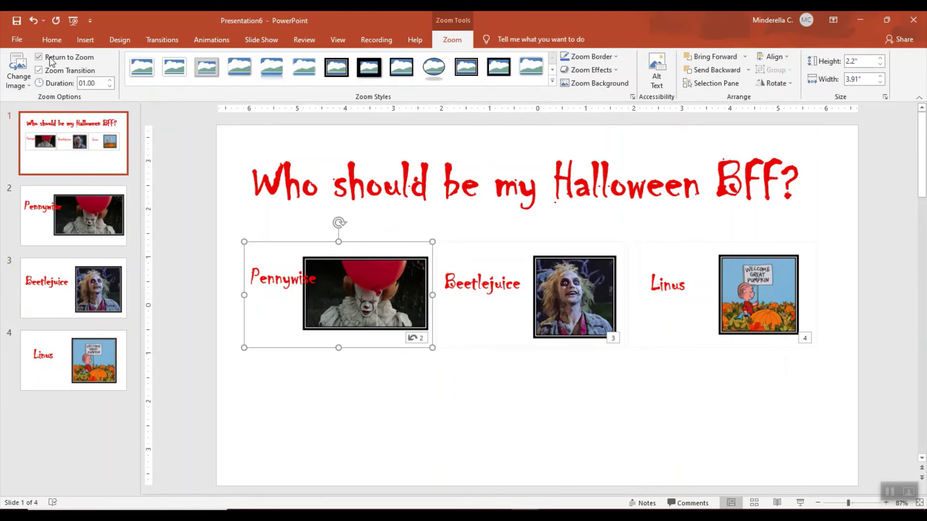
pyautogui.click(550, 321)
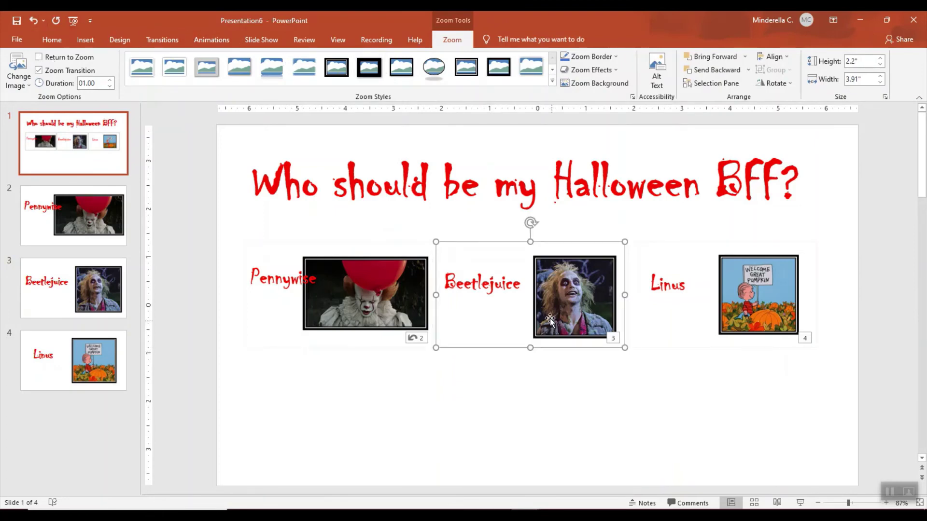
pyautogui.click(59, 58)
pyautogui.click(748, 298)
pyautogui.click(71, 59)
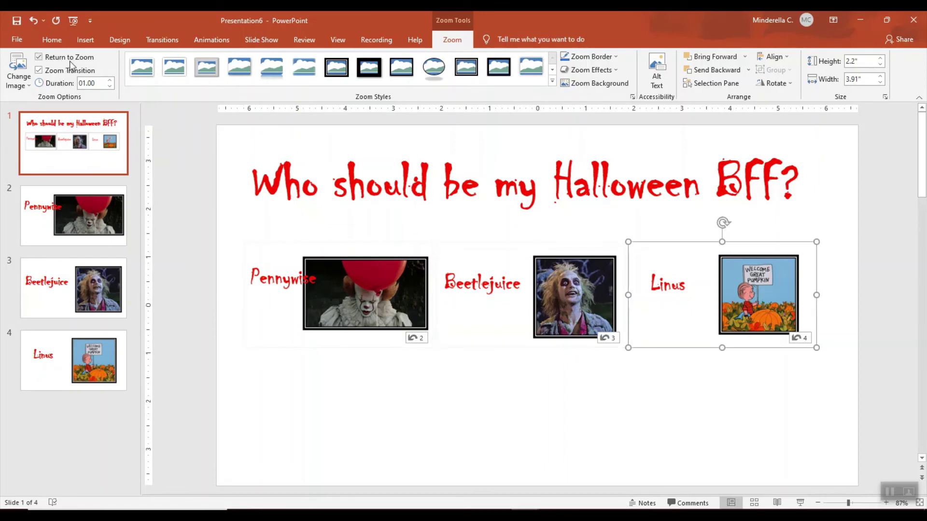